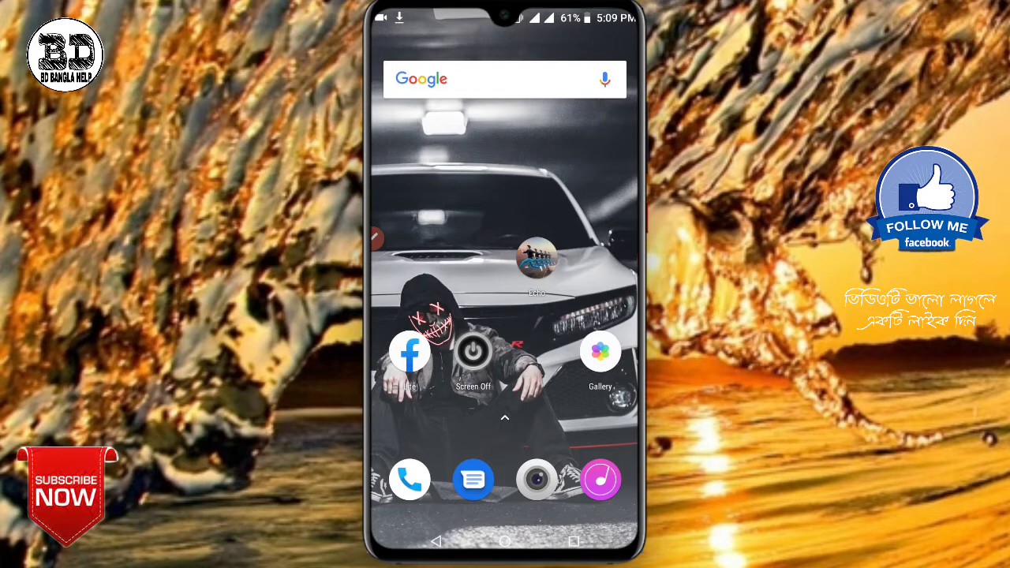
- View the first saved echo picture, the red-shirt jumper trail, full screen and mark its trail with an arrow
click(537, 258)
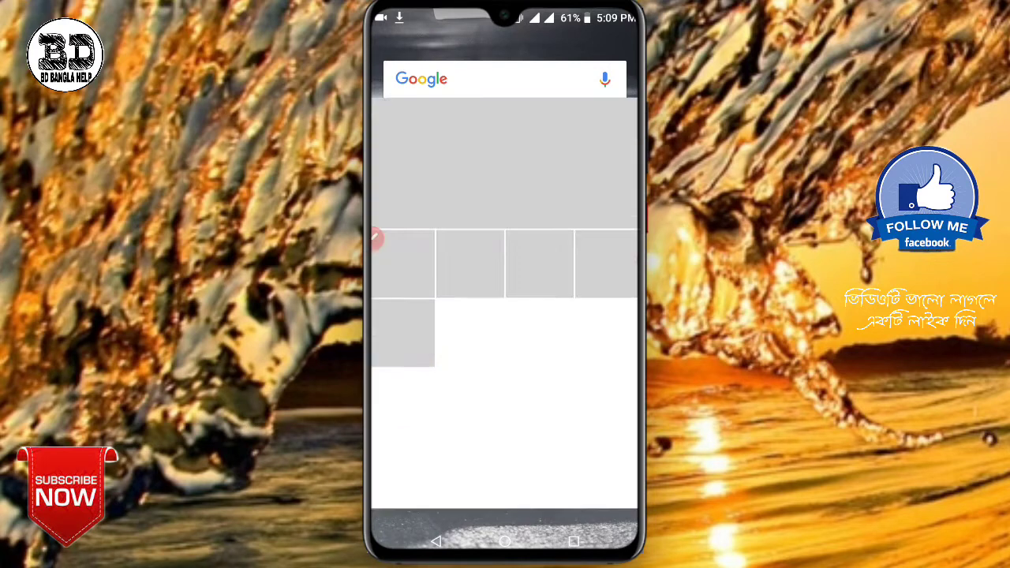
click(402, 251)
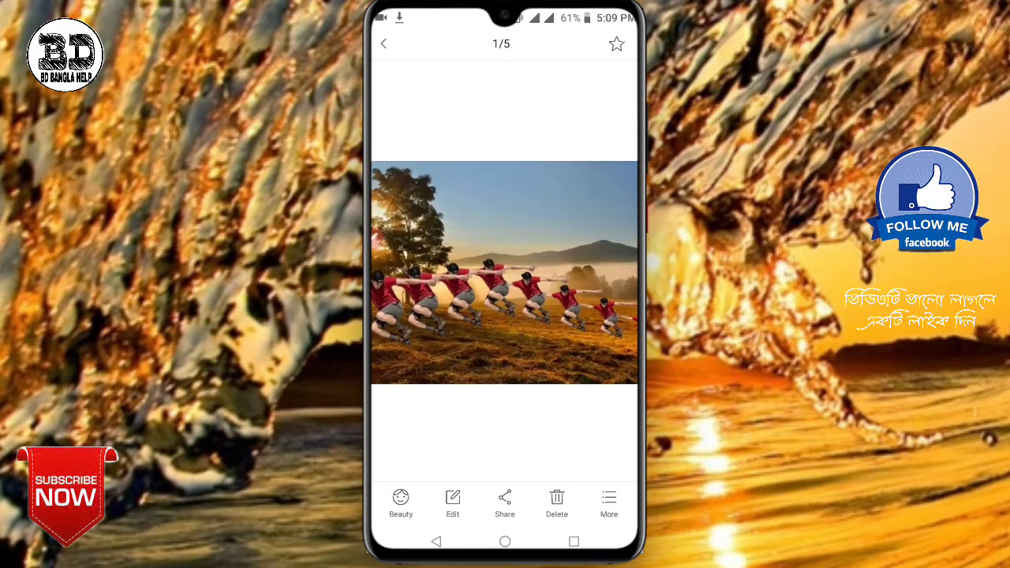
click(377, 237)
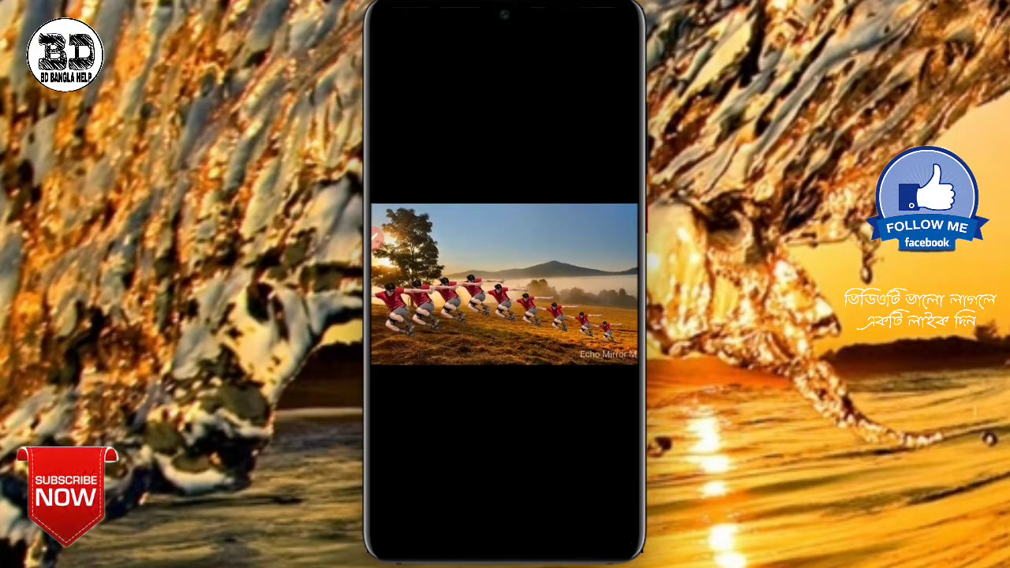
drag(401, 411, 483, 335)
drag(398, 355, 475, 377)
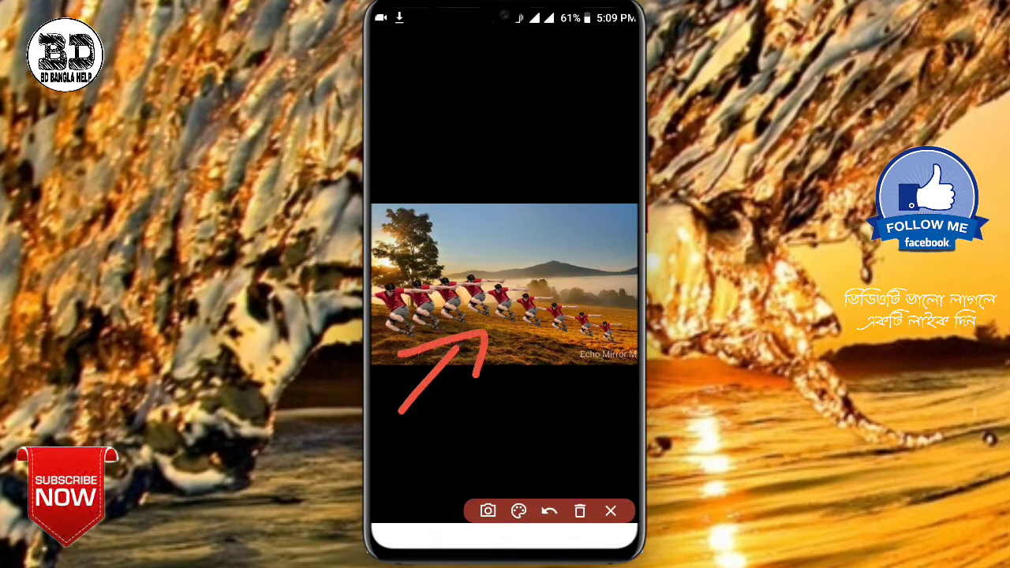
click(611, 511)
- Swipe through the next waterfall echo pictures
drag(584, 284, 411, 284)
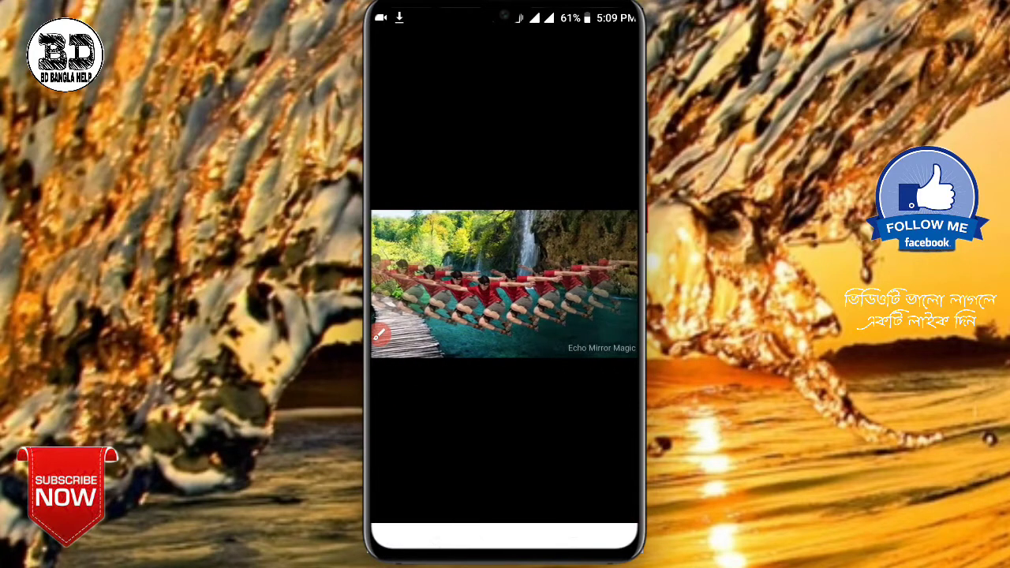
drag(584, 285, 410, 284)
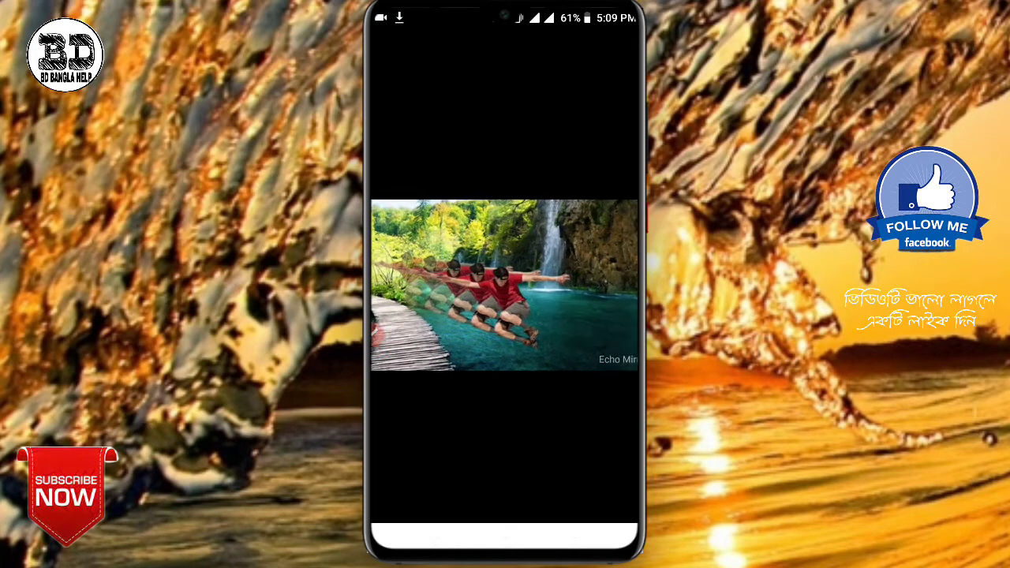
mouse_move(584, 284)
mouse_down()
mouse_move(410, 284)
mouse_move(584, 284)
mouse_up()
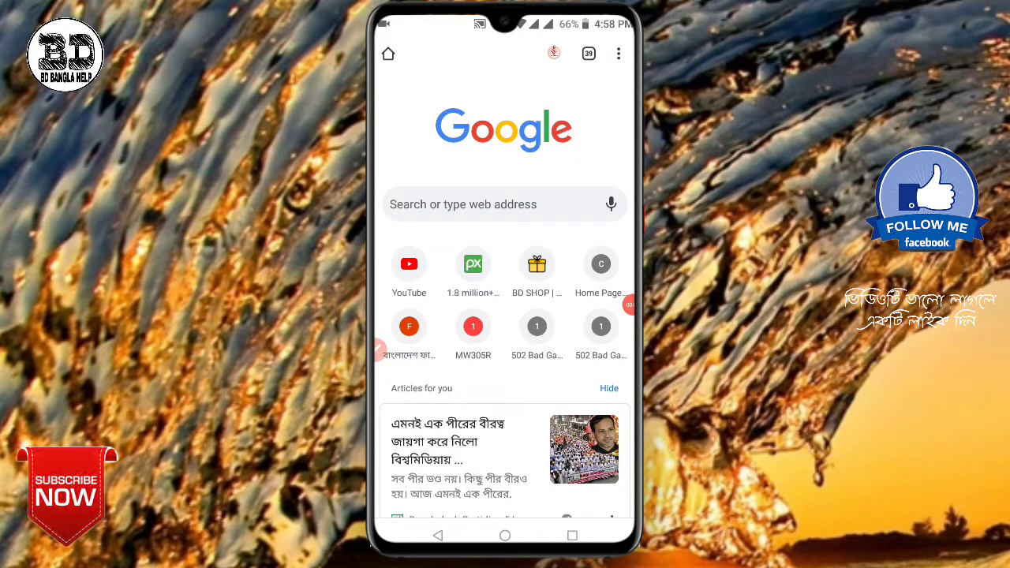
- Load the remove.bg website from Chrome's address bar
click(463, 205)
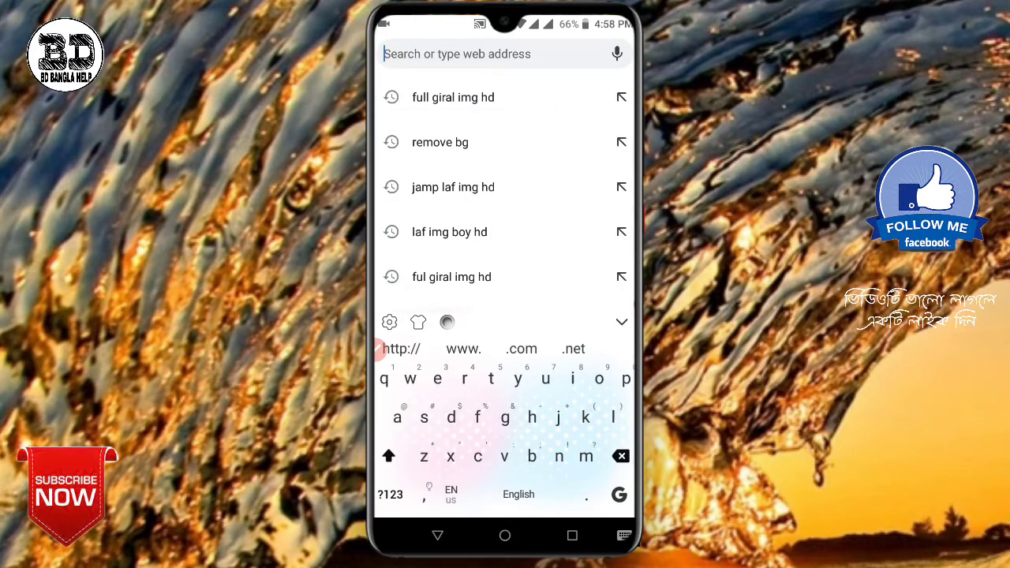
text(remo)
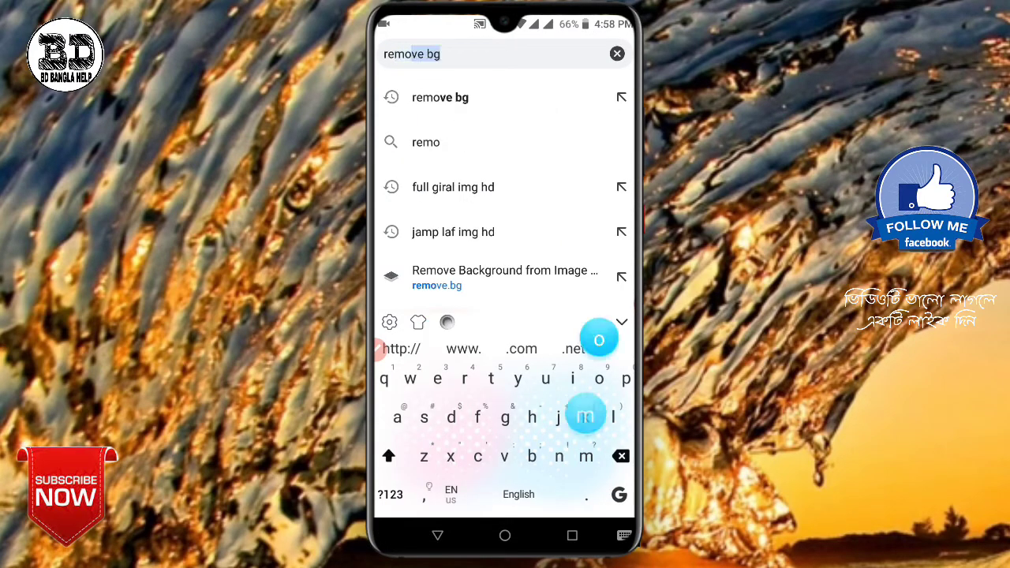
text(ve.bg)
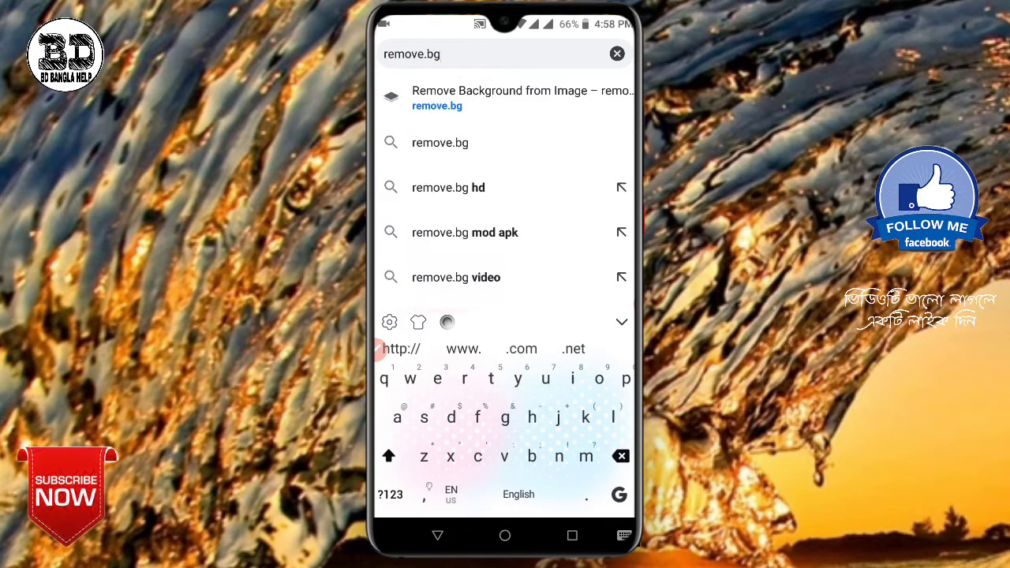
key(Return)
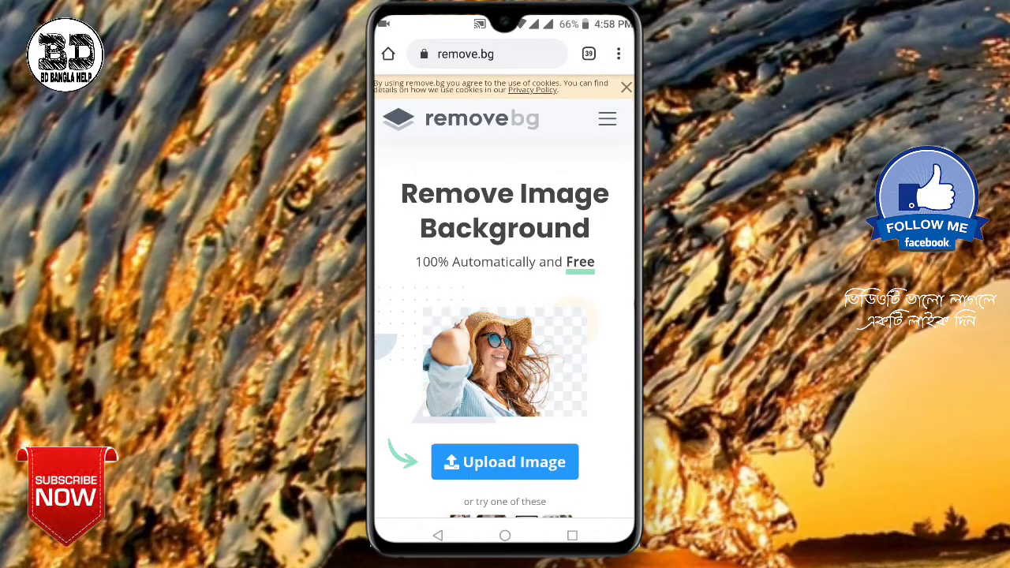
- Upload the red-shirt jumping-man photo from the phone to remove.bg
mouse_move(568, 356)
mouse_down()
mouse_move(493, 430)
mouse_move(554, 420)
mouse_up()
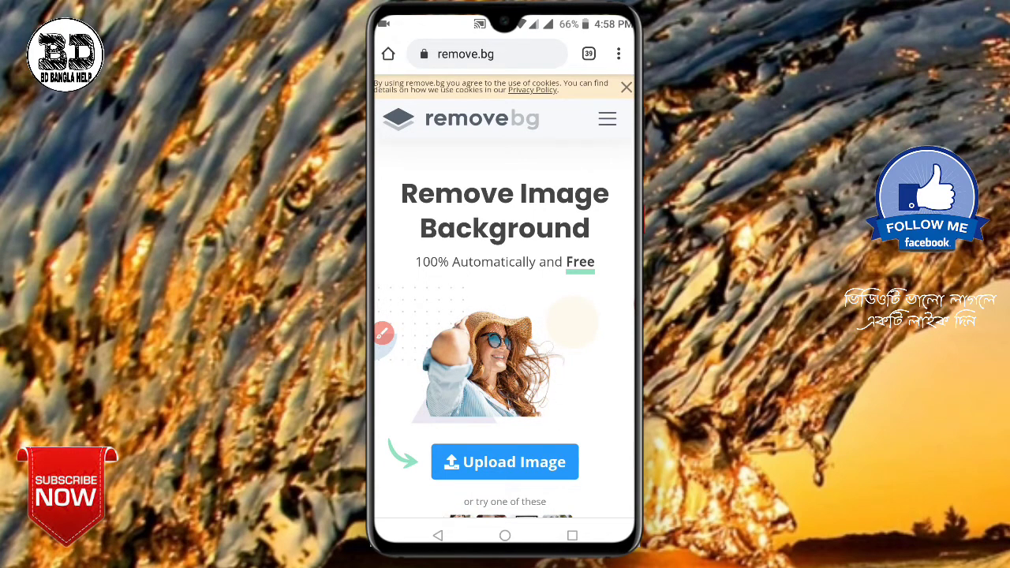
click(509, 392)
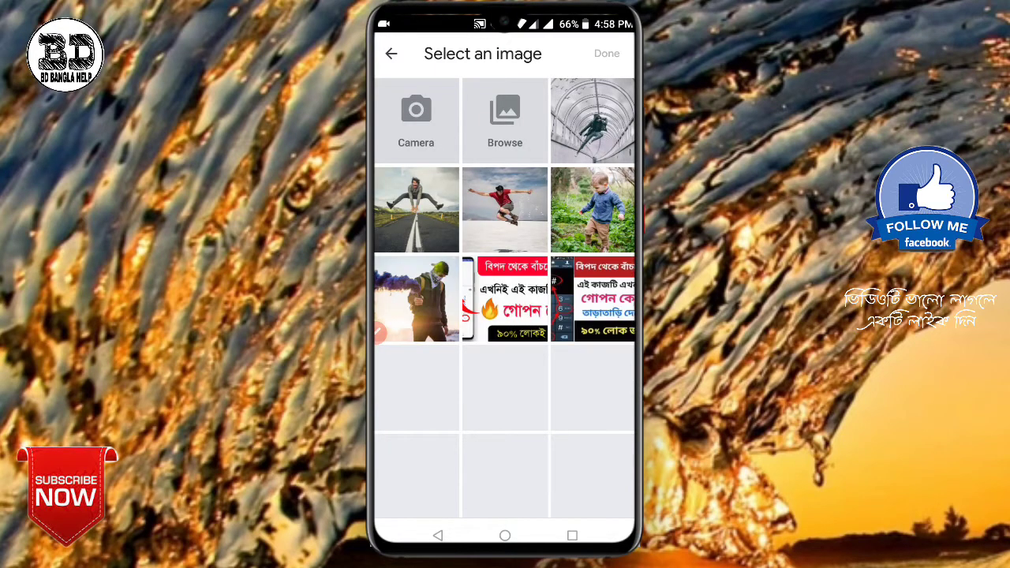
click(505, 209)
click(607, 53)
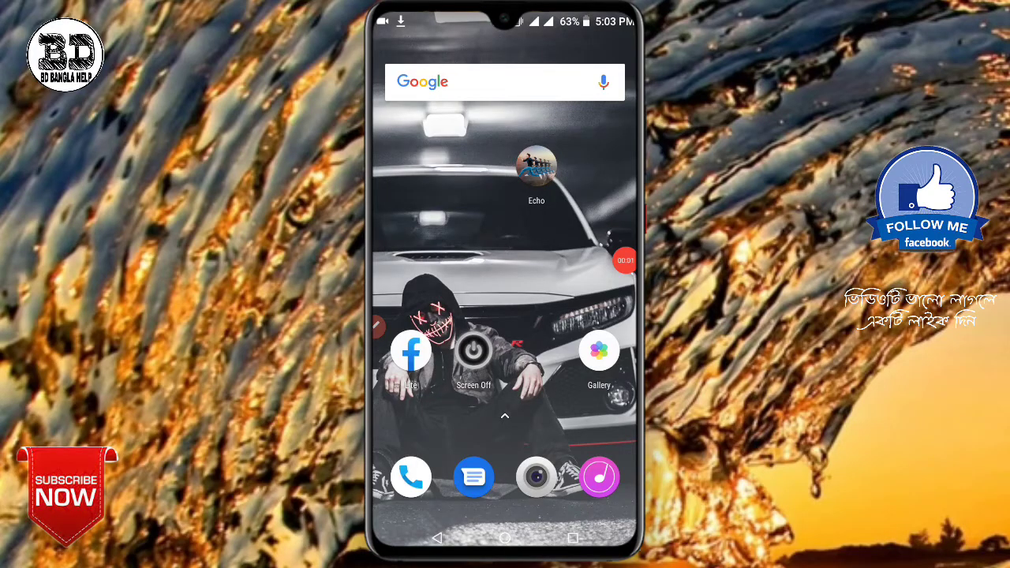
- Launch Echo Mirror Magic and allow it access to photos and files
drag(536, 167, 537, 259)
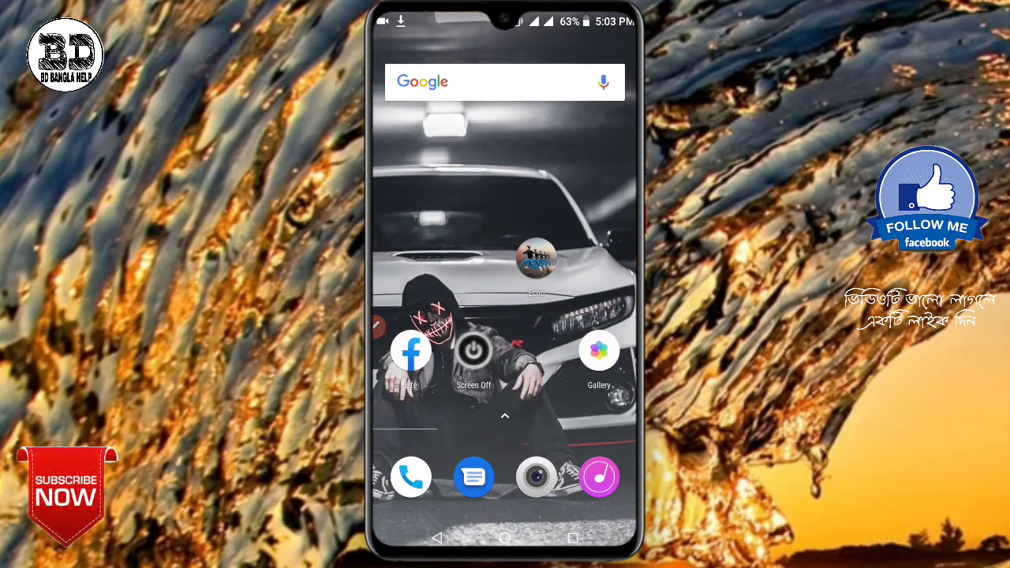
click(537, 259)
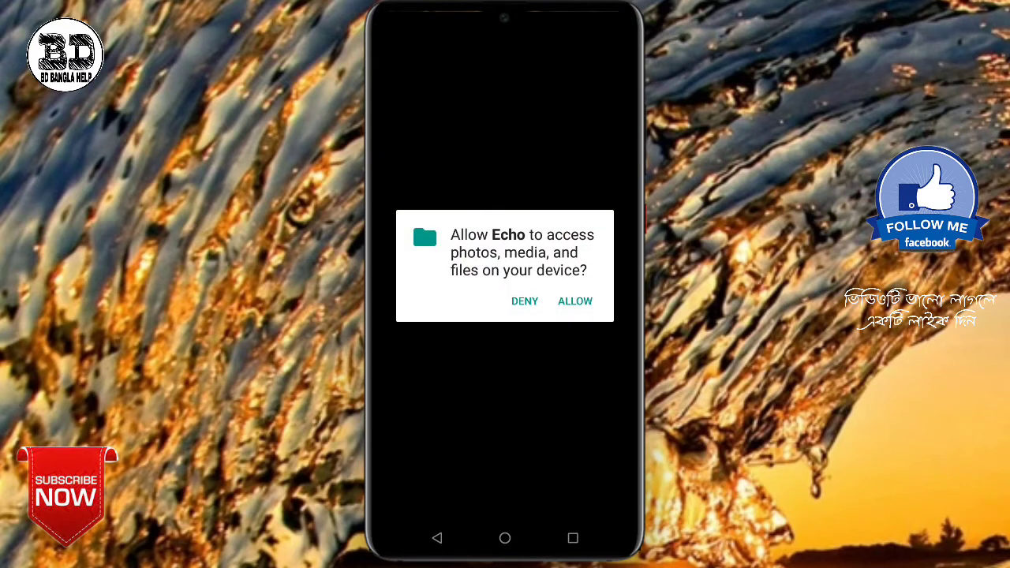
click(575, 300)
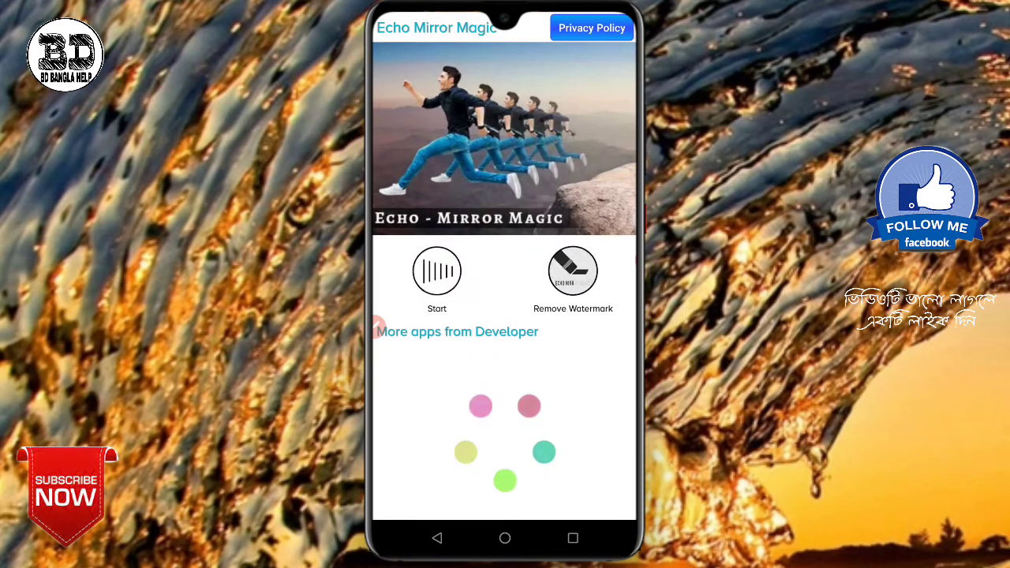
- Start a new echo and pick the Echo Mirror category
click(377, 326)
drag(505, 220, 517, 182)
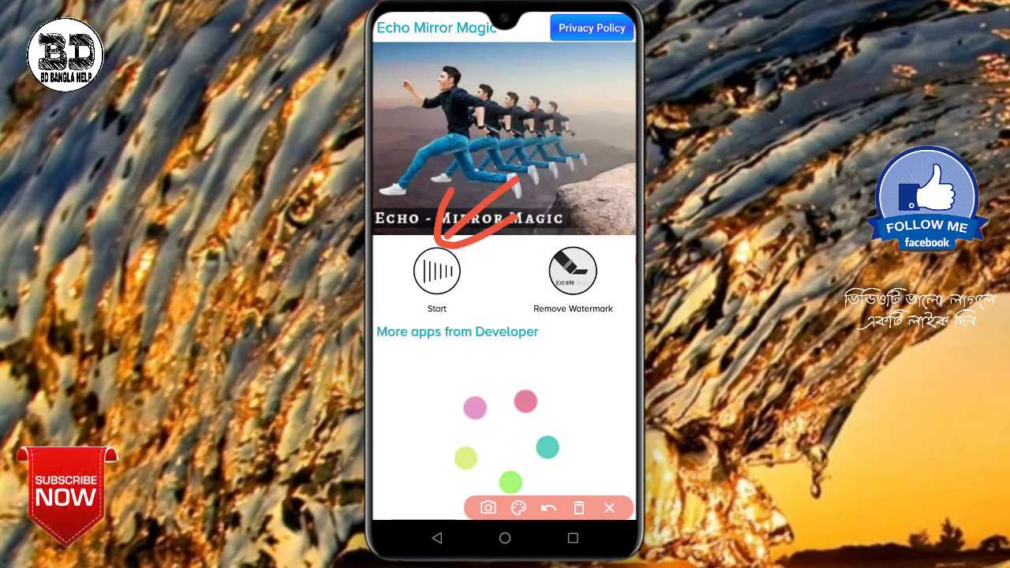
click(609, 508)
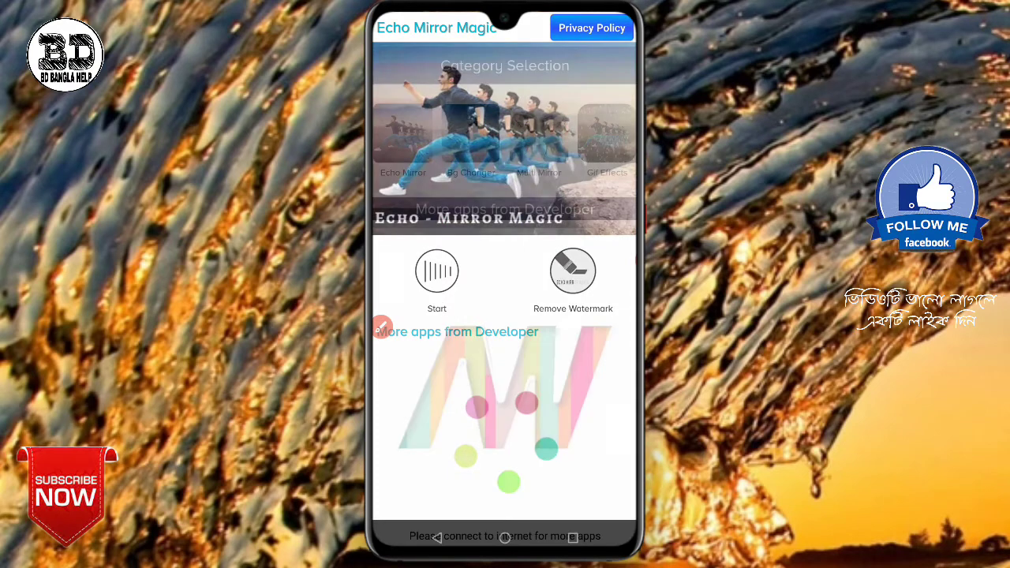
click(381, 326)
mouse_move(493, 237)
mouse_down()
mouse_move(447, 198)
mouse_move(398, 128)
mouse_up()
drag(395, 169, 442, 158)
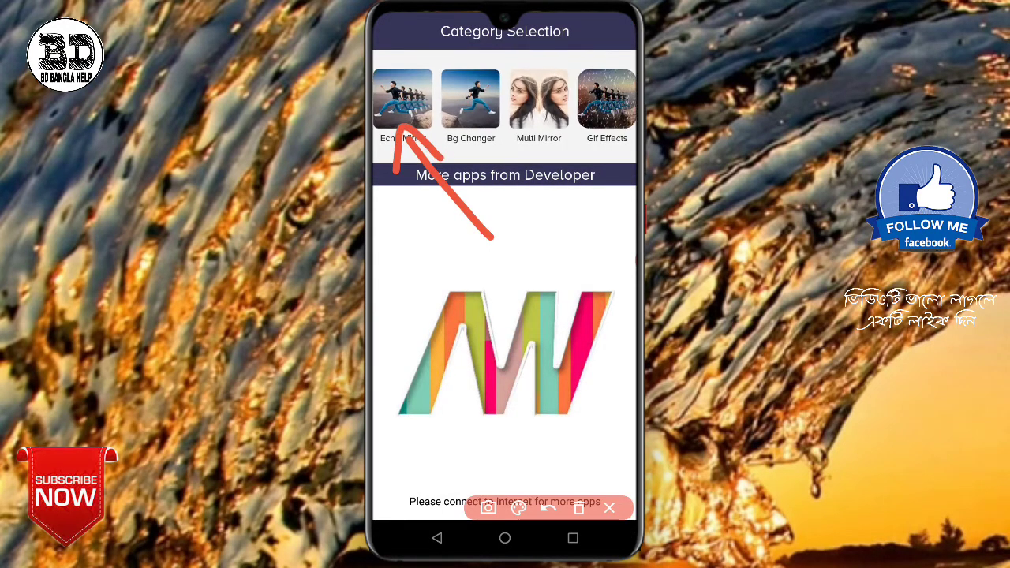
click(609, 508)
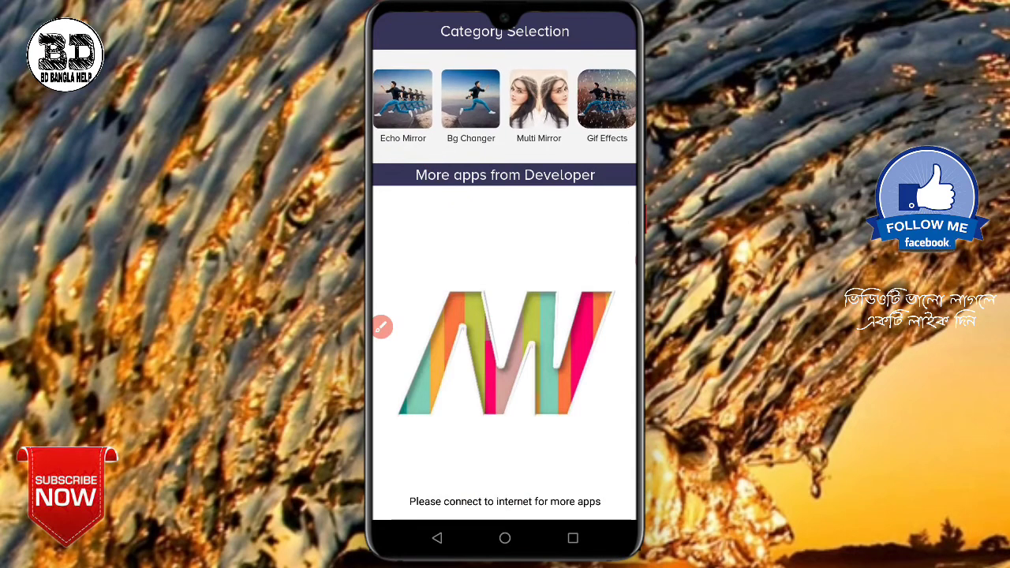
click(403, 98)
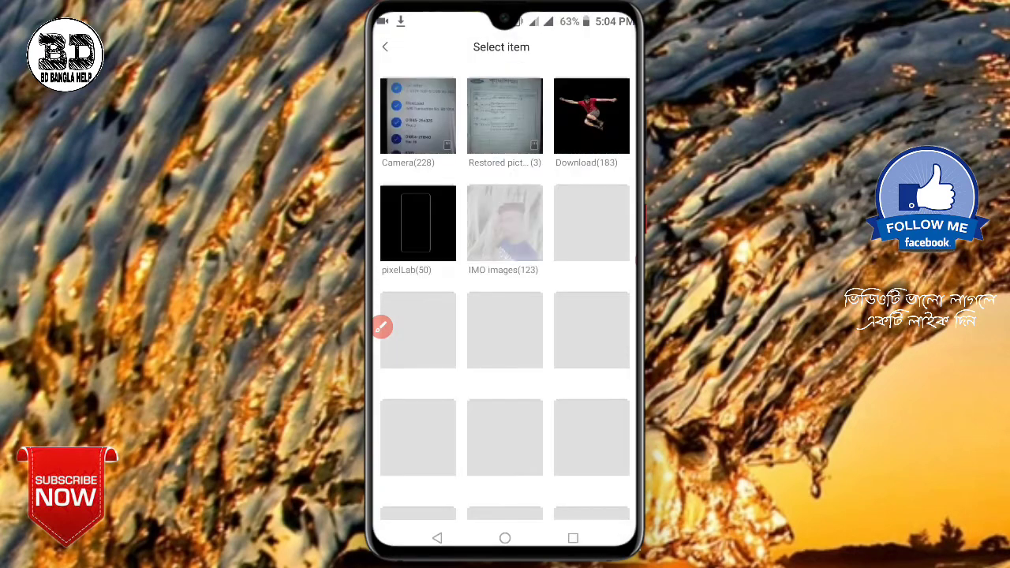
- Load the jumping-man photo from the Download album into Cut Image
click(592, 116)
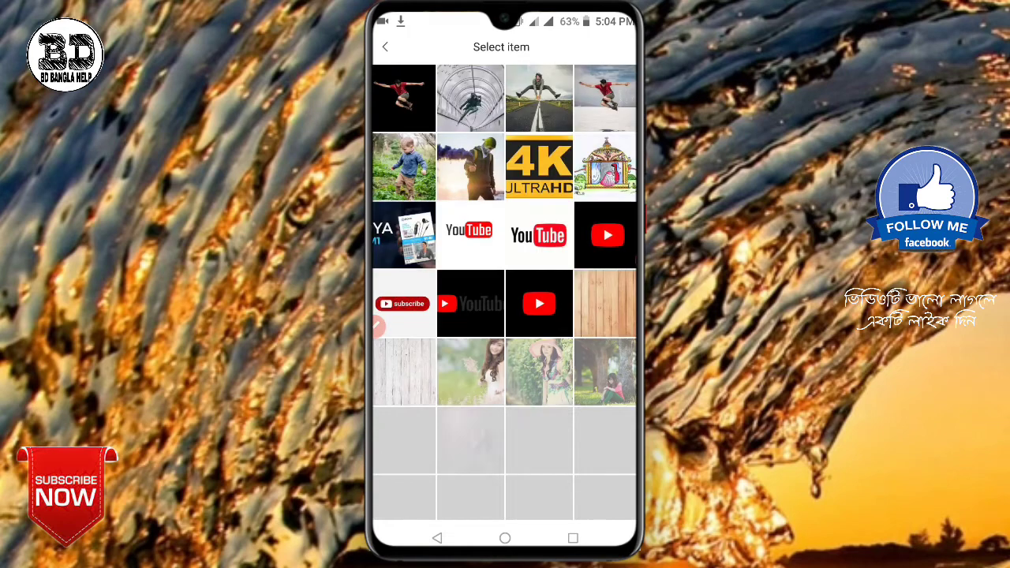
click(402, 99)
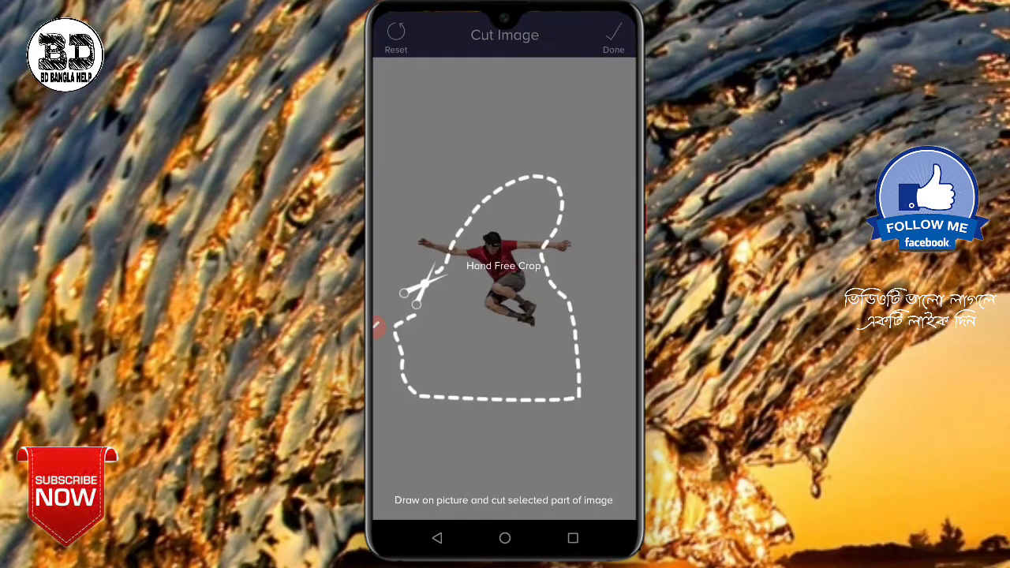
- Trace a freehand cut around the jumping man, cut it out and use it
click(378, 325)
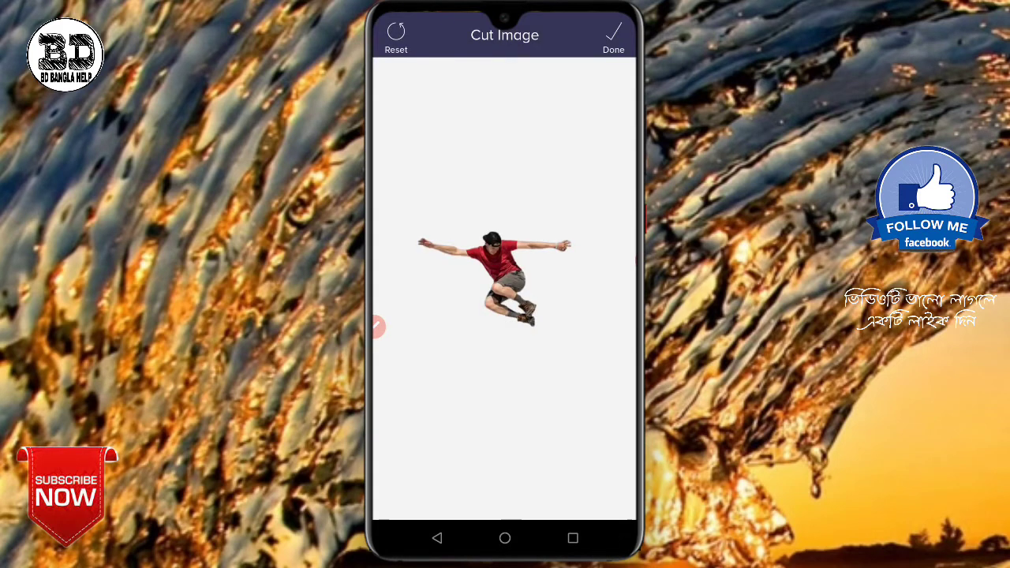
drag(497, 356, 400, 213)
drag(400, 214, 499, 364)
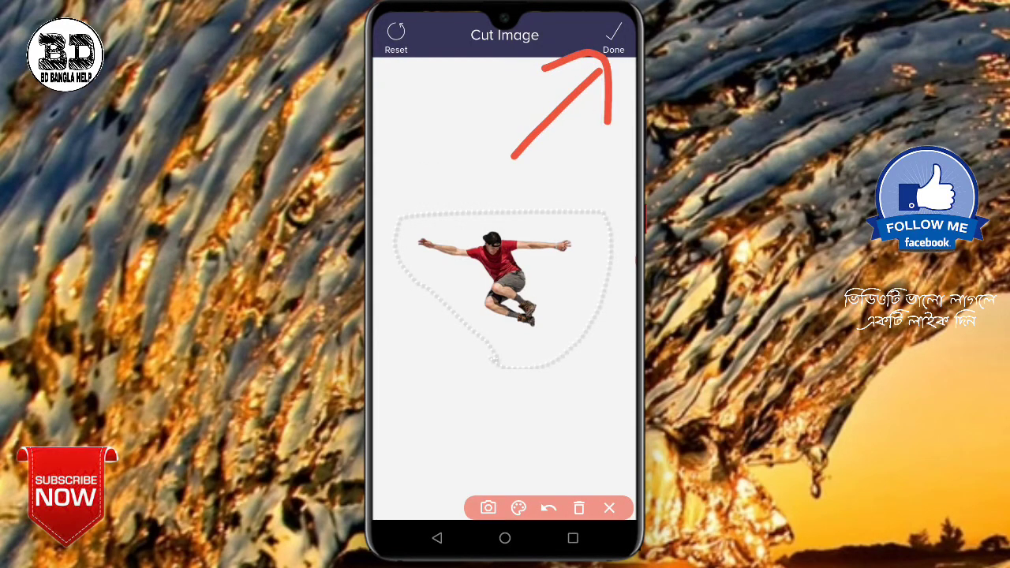
click(614, 35)
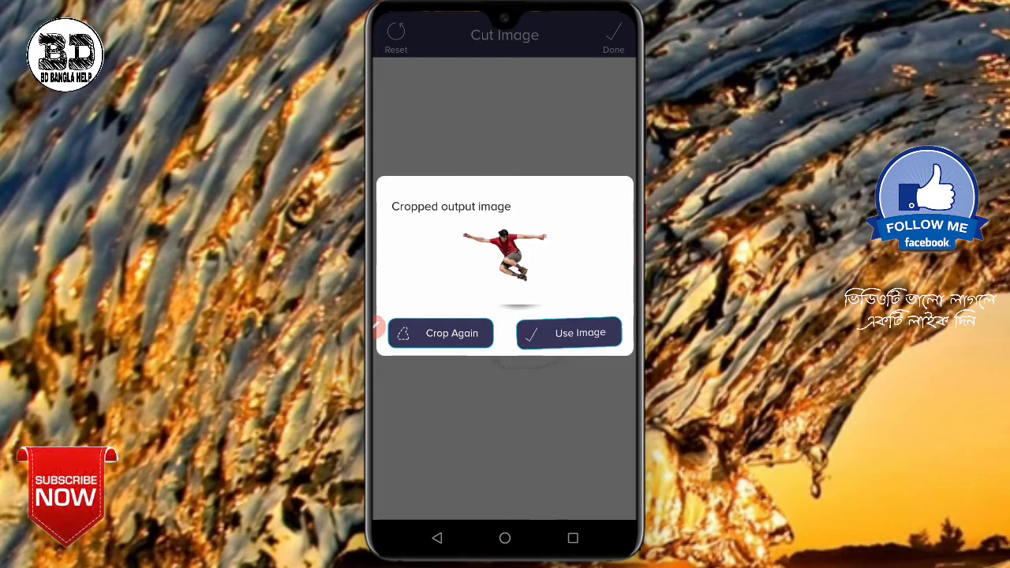
drag(513, 420, 560, 373)
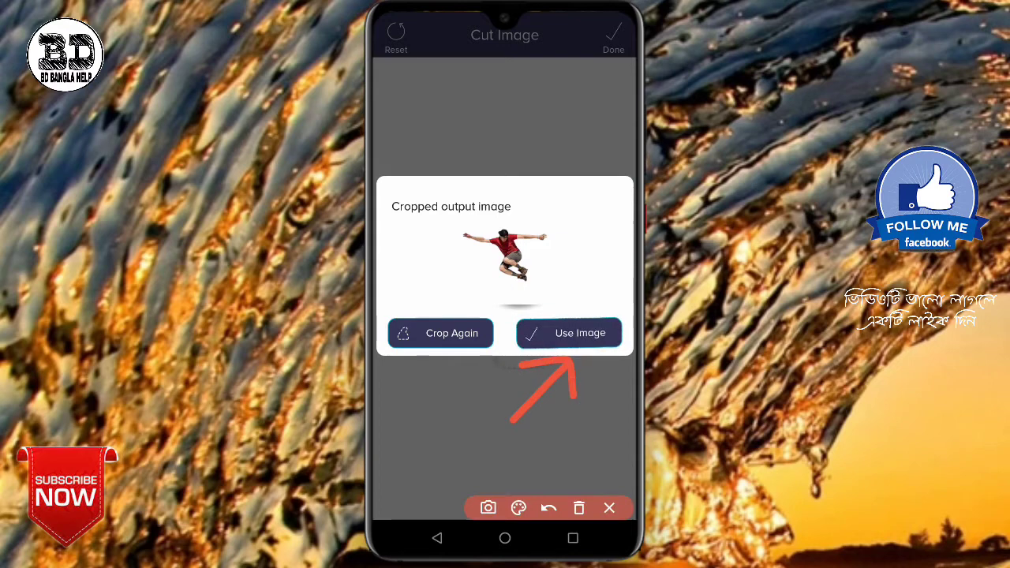
click(568, 333)
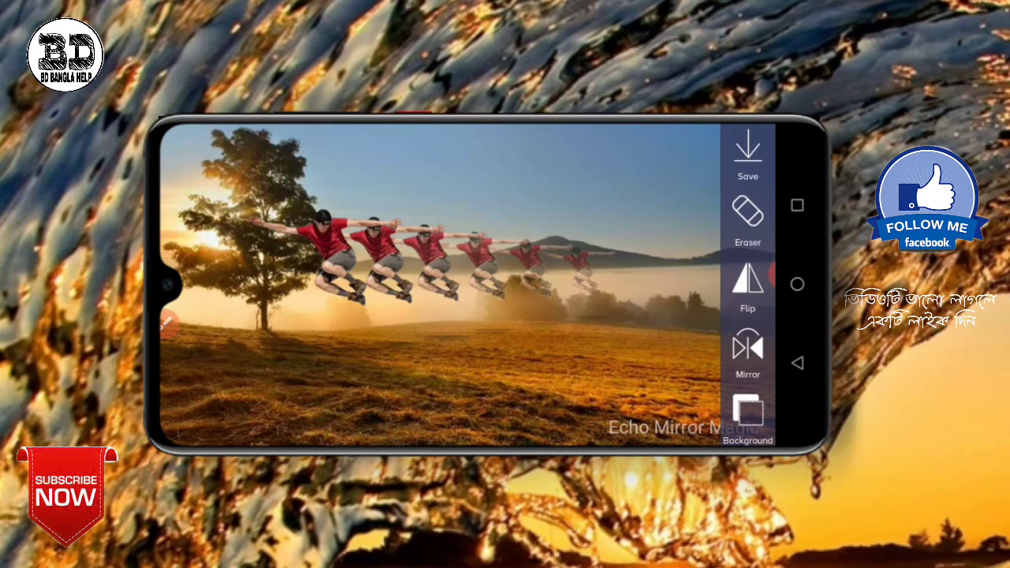
- Lower the echo figures and set the misty meadow with a lone tree as background
mouse_move(332, 253)
mouse_down()
mouse_move(338, 334)
mouse_move(281, 260)
mouse_up()
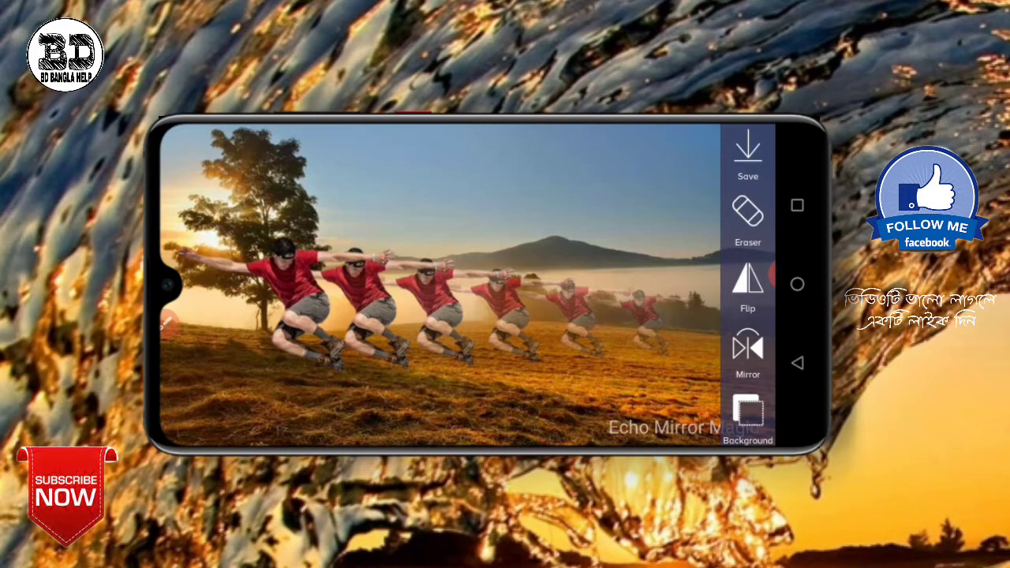
click(747, 410)
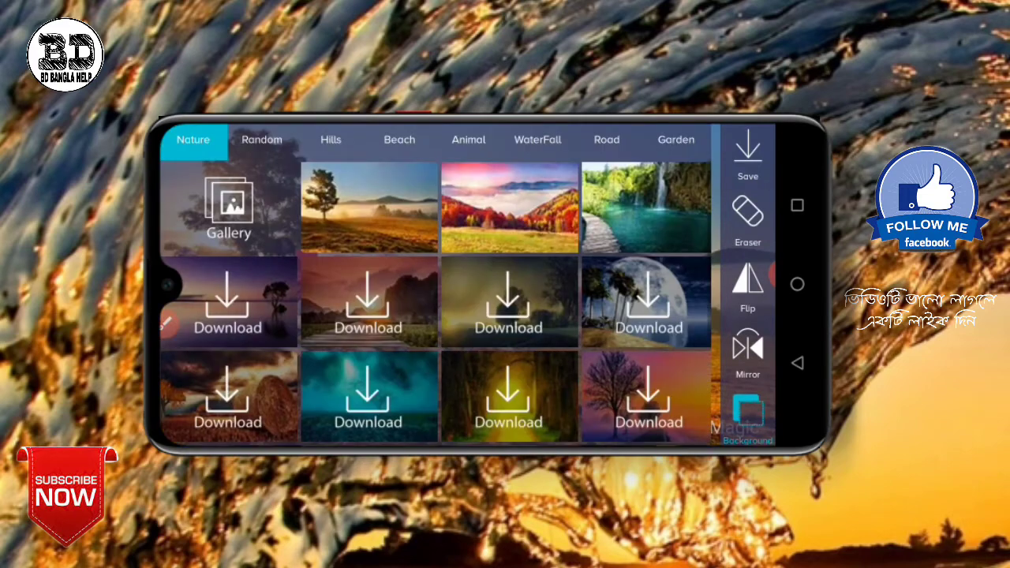
scroll(437, 303, down, 3)
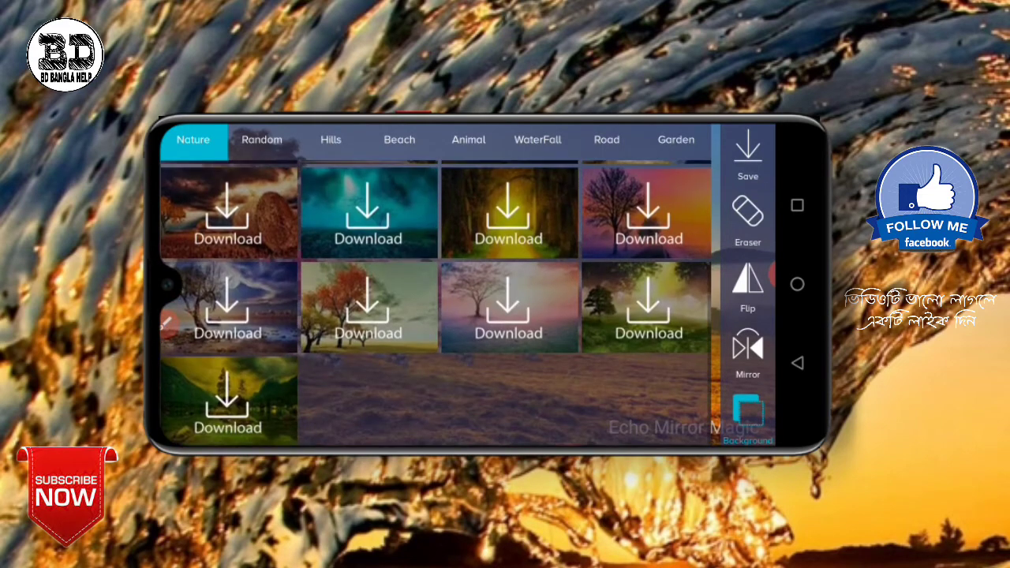
scroll(437, 303, up, 3)
click(509, 207)
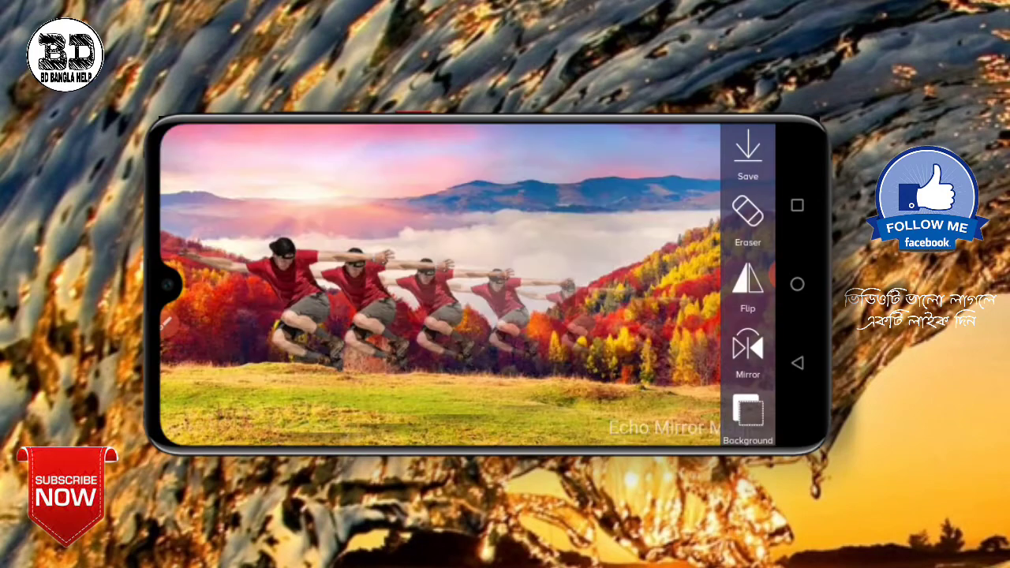
click(748, 411)
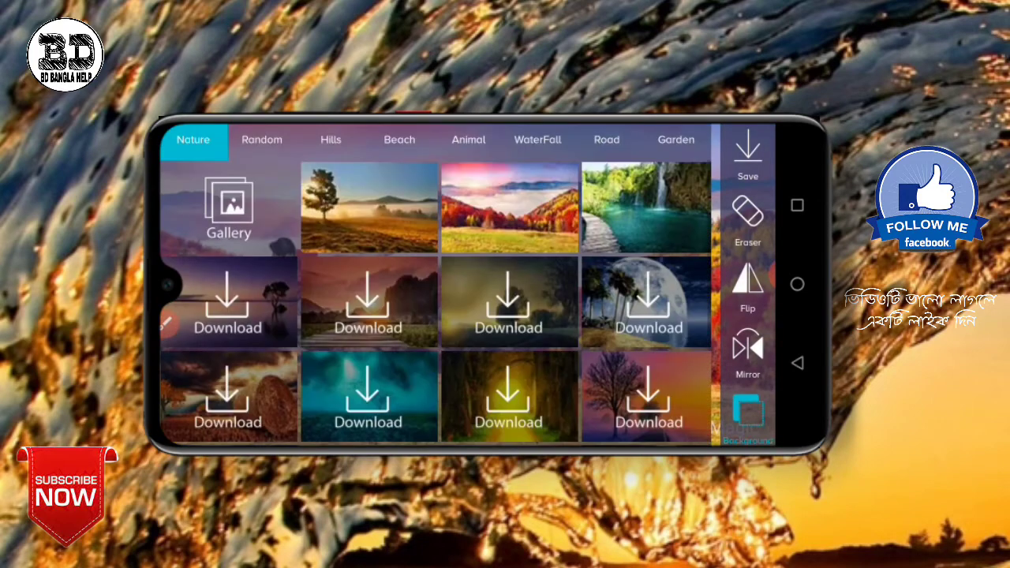
click(370, 207)
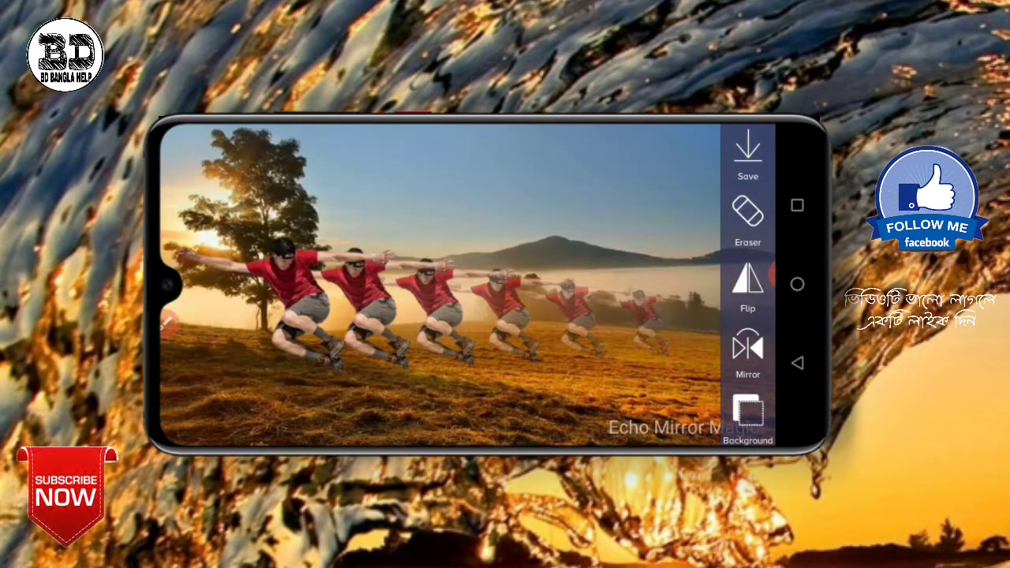
- Try several mirror styles and apply the fifth, a continuous line of echo copies
click(747, 351)
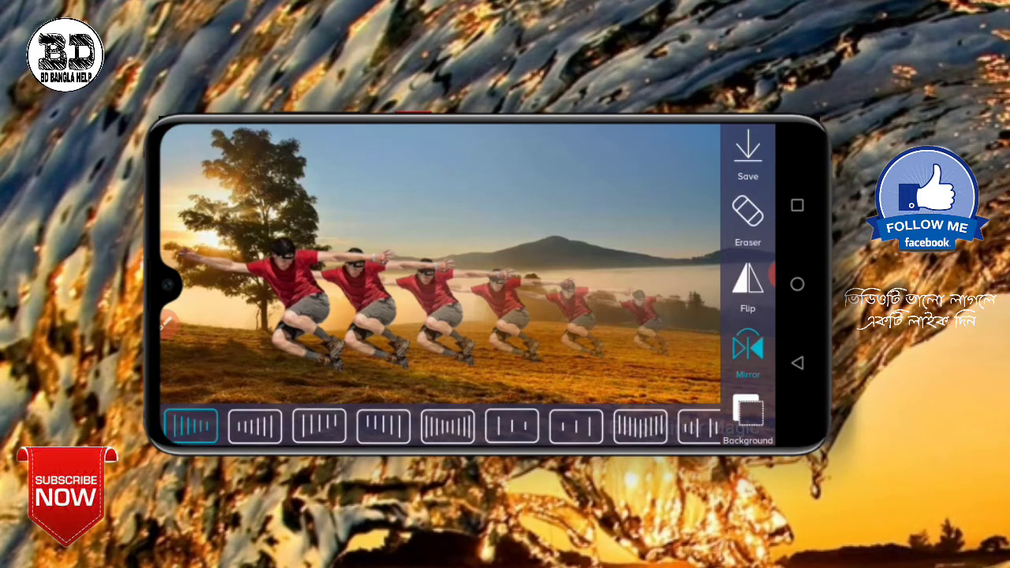
click(384, 427)
click(512, 426)
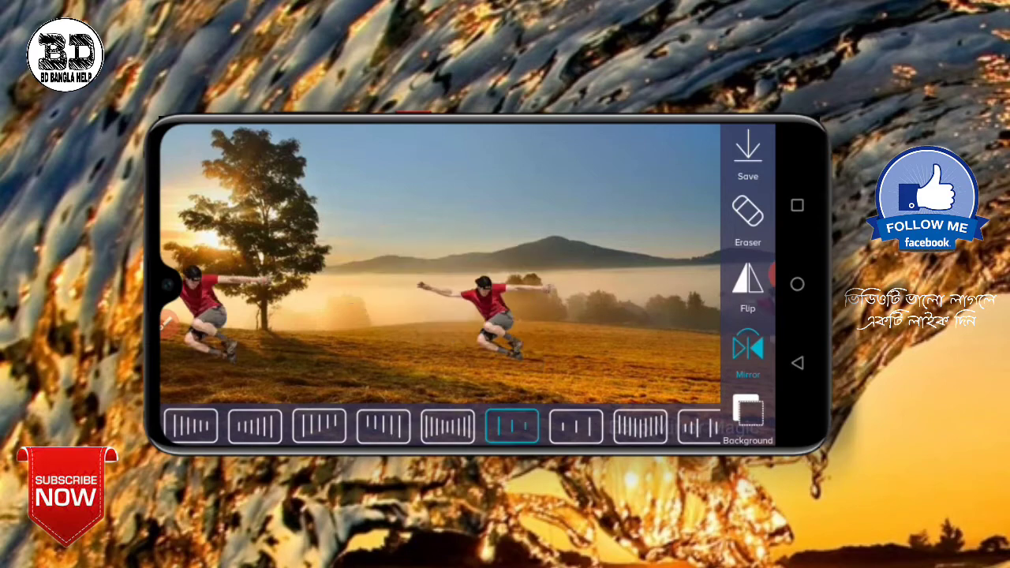
drag(632, 426, 418, 426)
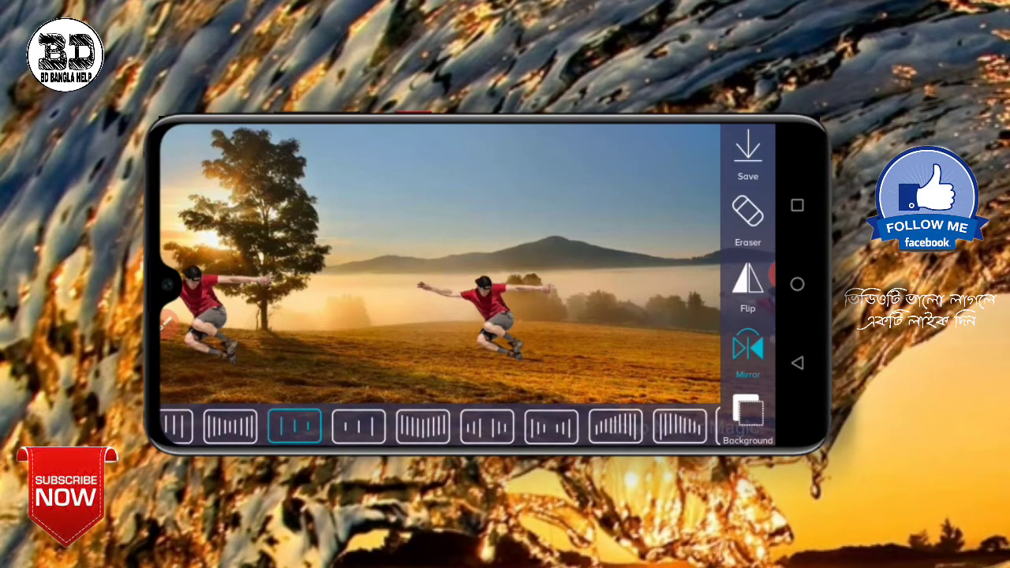
click(422, 426)
click(551, 427)
drag(552, 426, 339, 426)
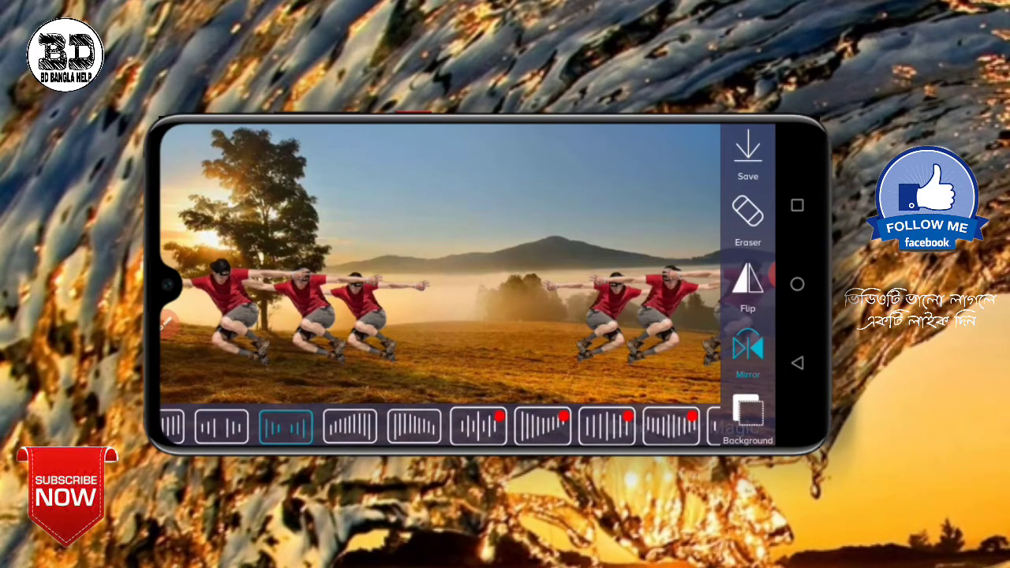
drag(631, 426, 237, 426)
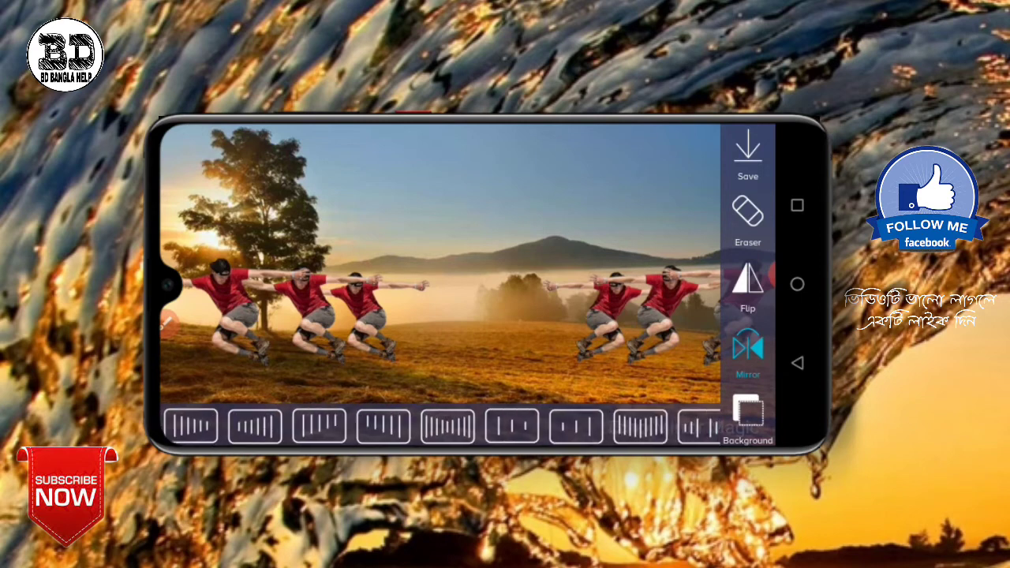
click(448, 426)
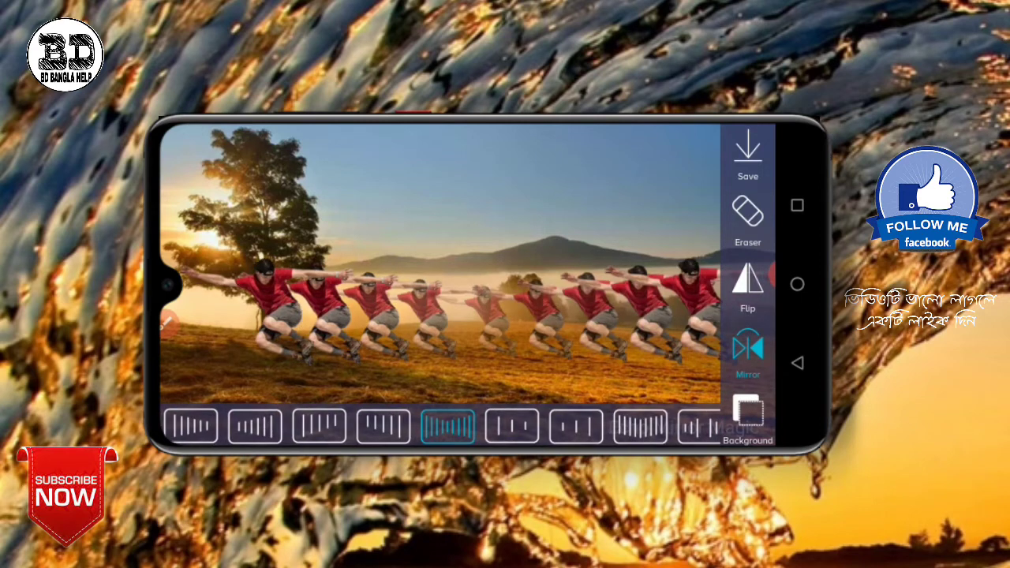
click(169, 322)
mouse_move(599, 253)
mouse_down()
mouse_move(701, 173)
mouse_move(715, 233)
mouse_up()
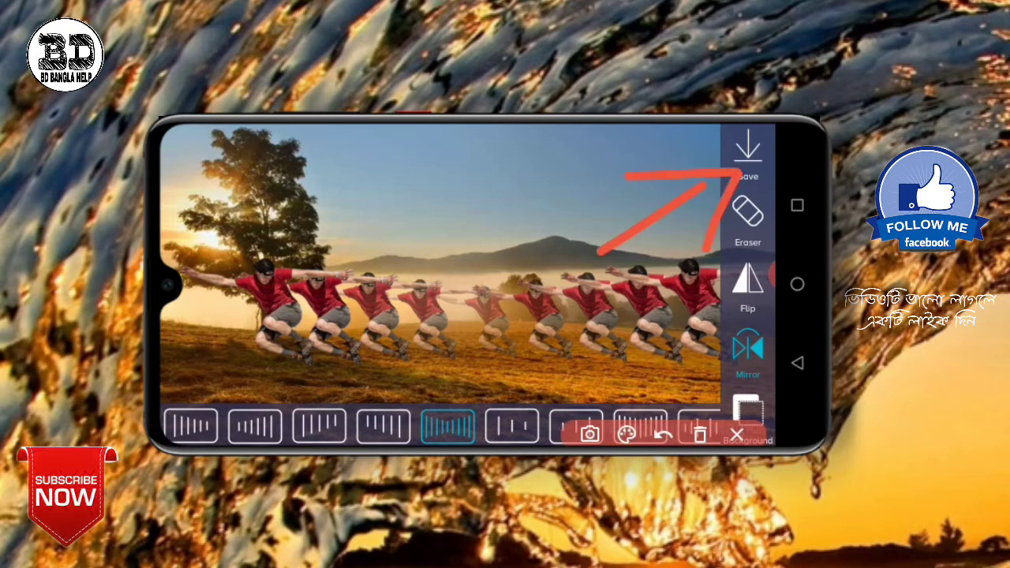
- Save the finished echo picture to the Gallery and return to the home screen
click(737, 434)
click(748, 154)
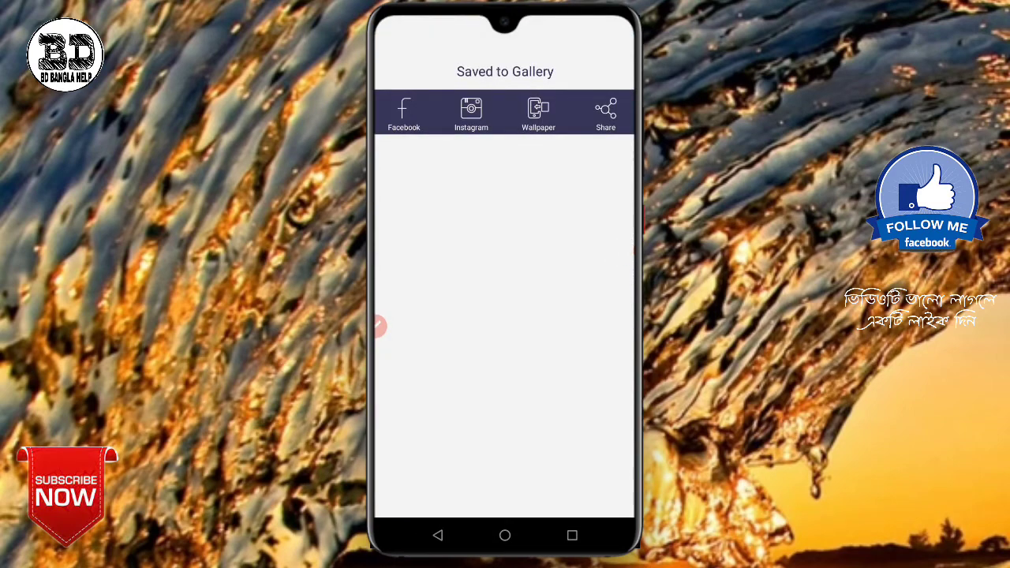
click(505, 535)
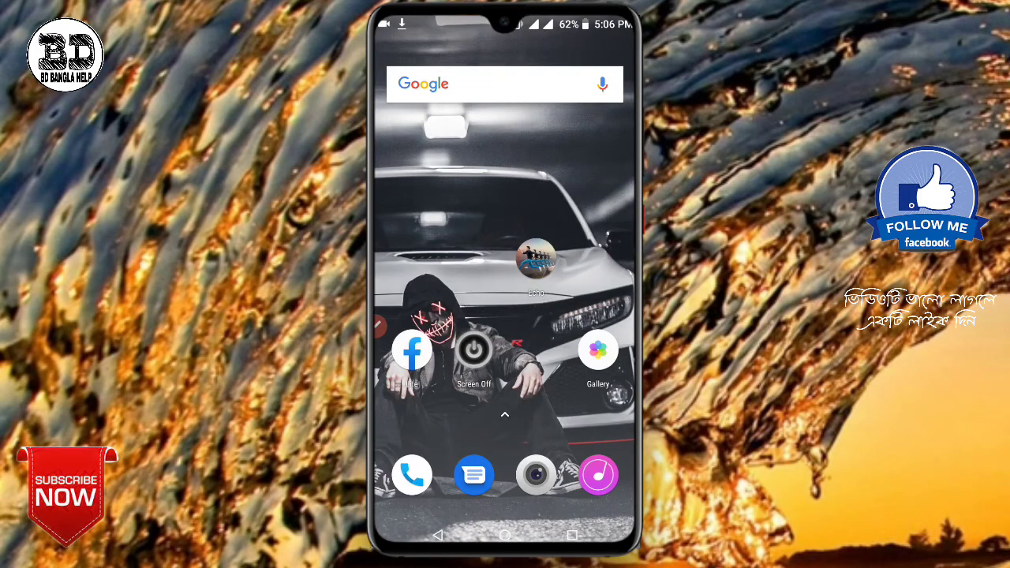